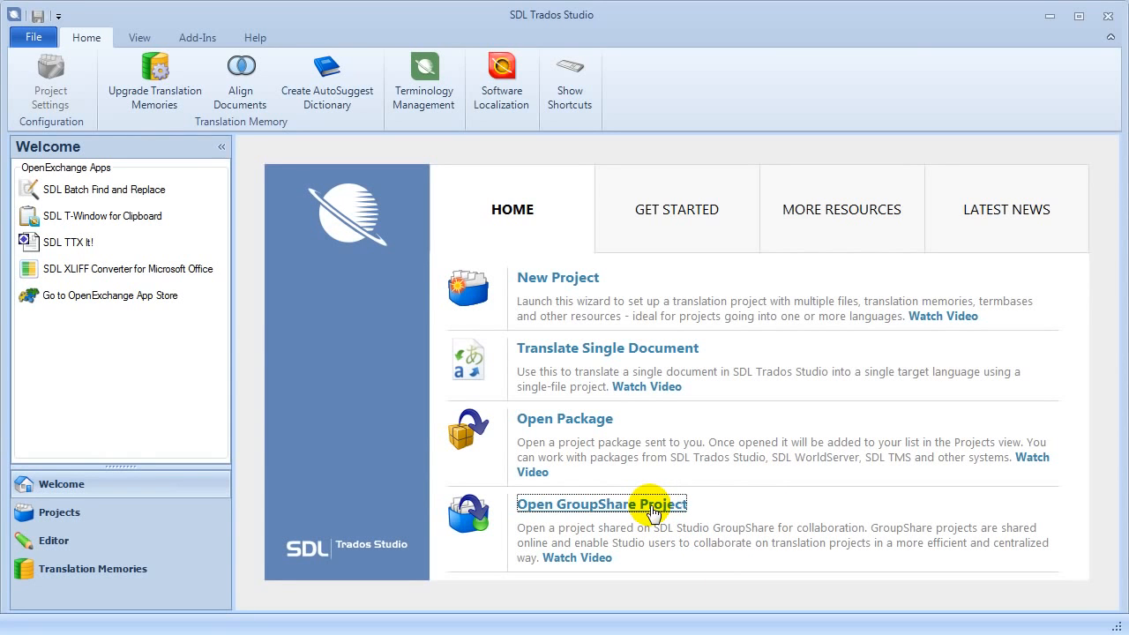
# Start opening a GroupShare project and review the connection and authentication settings of the listed server.
pyautogui.click(652, 509)
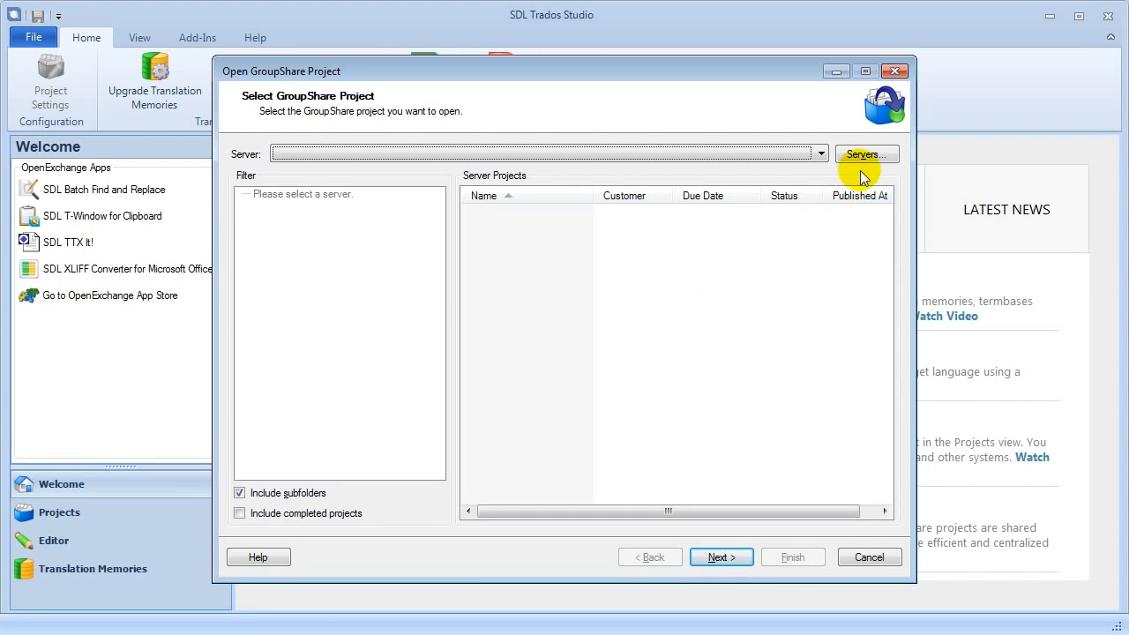
pyautogui.click(876, 151)
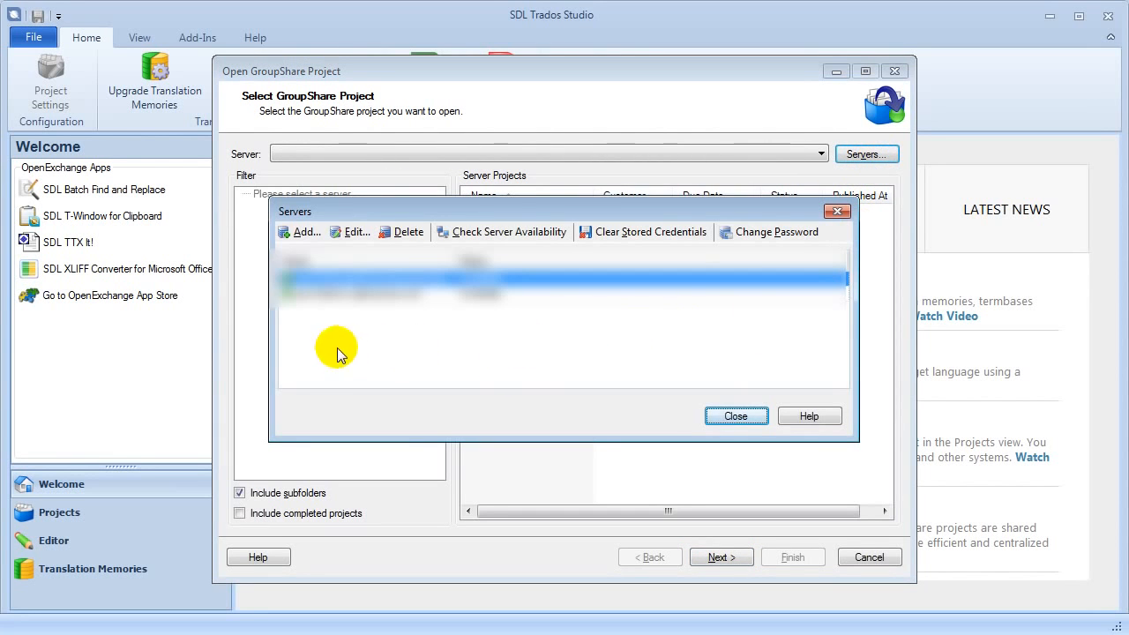
pyautogui.click(349, 231)
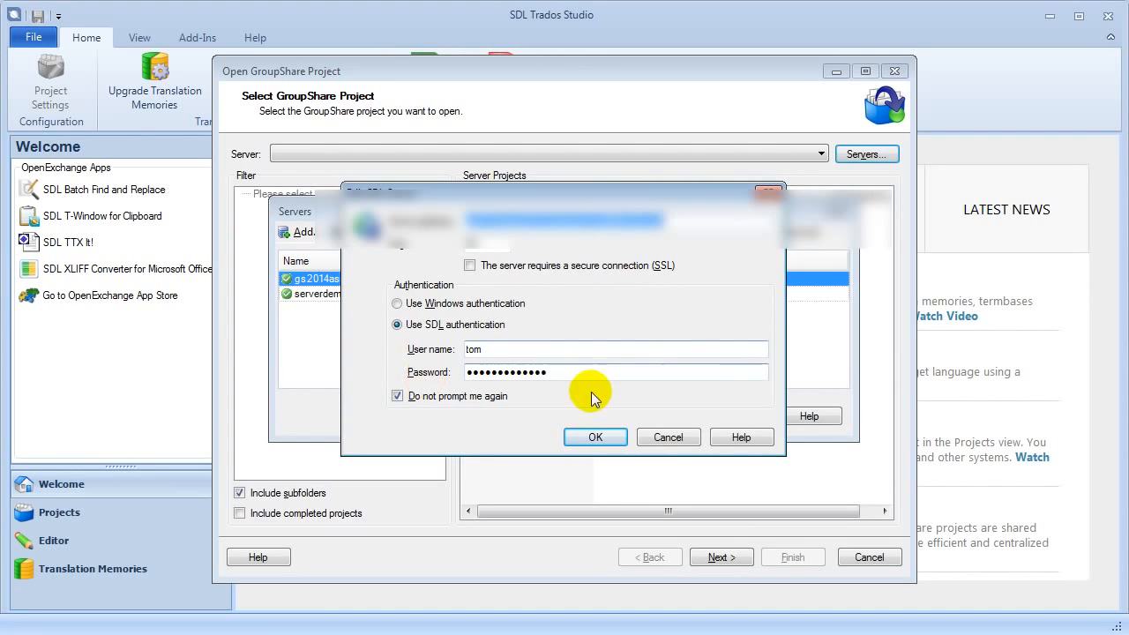
pyautogui.click(668, 437)
pyautogui.click(736, 416)
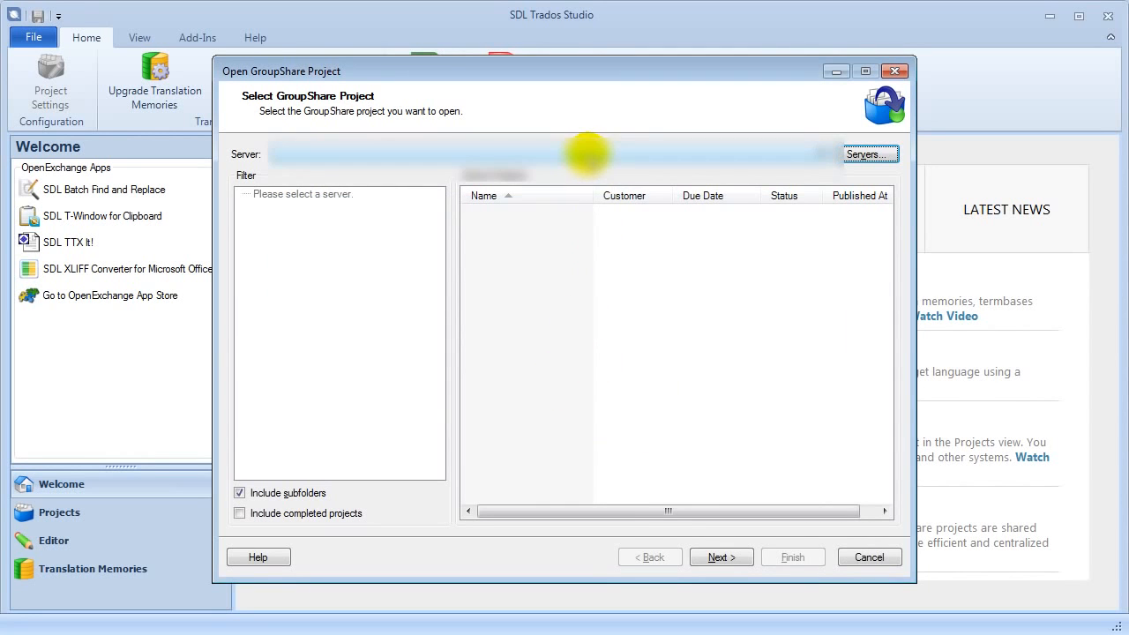
# Choose the first GroupShare server and open My Online Project from the Customers organization, storing it in the proposed local location.
pyautogui.click(585, 151)
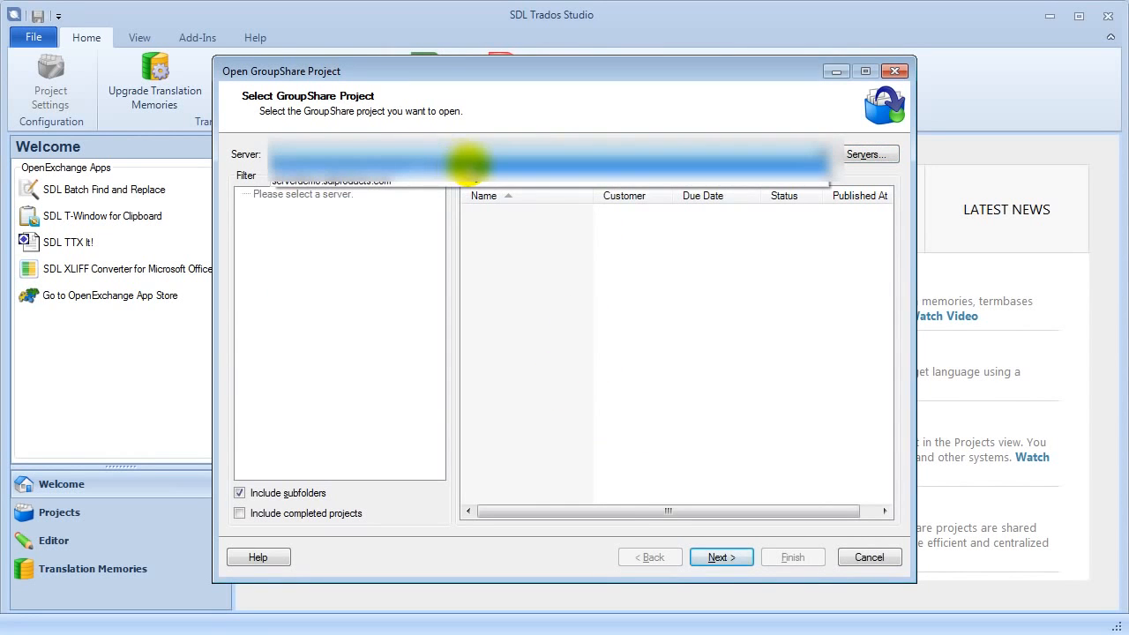
pyautogui.click(476, 165)
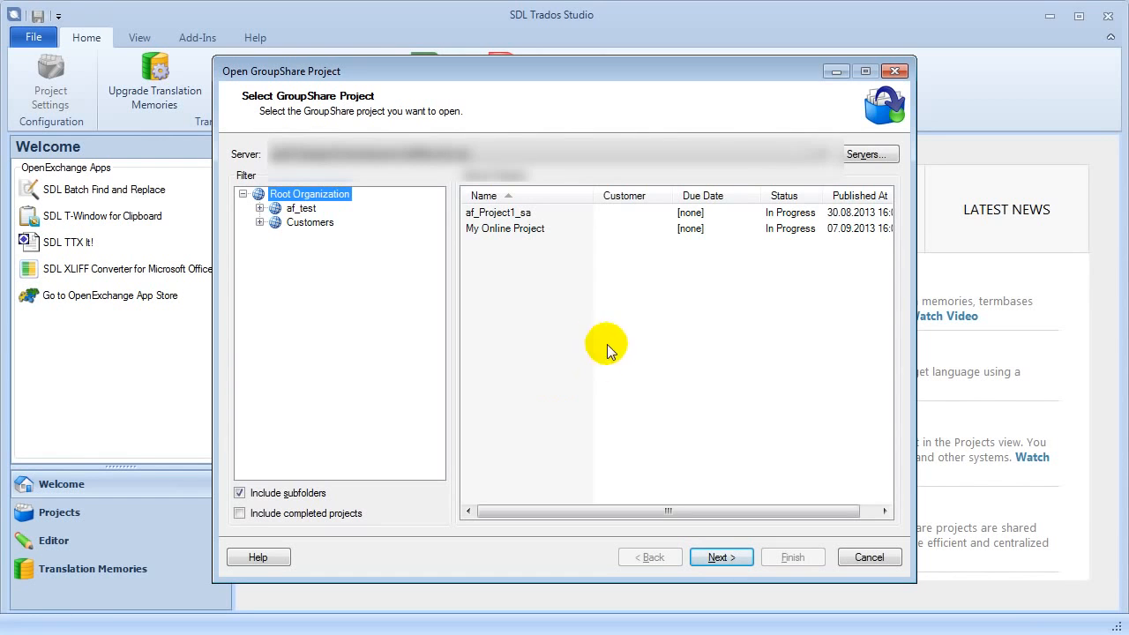
pyautogui.click(260, 222)
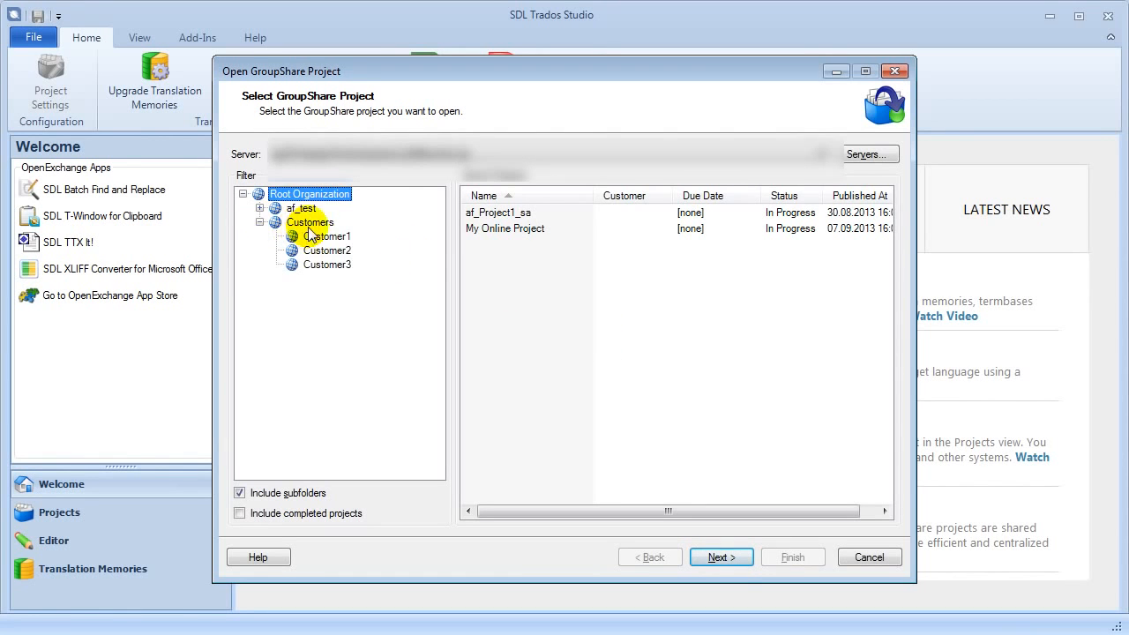
pyautogui.click(308, 222)
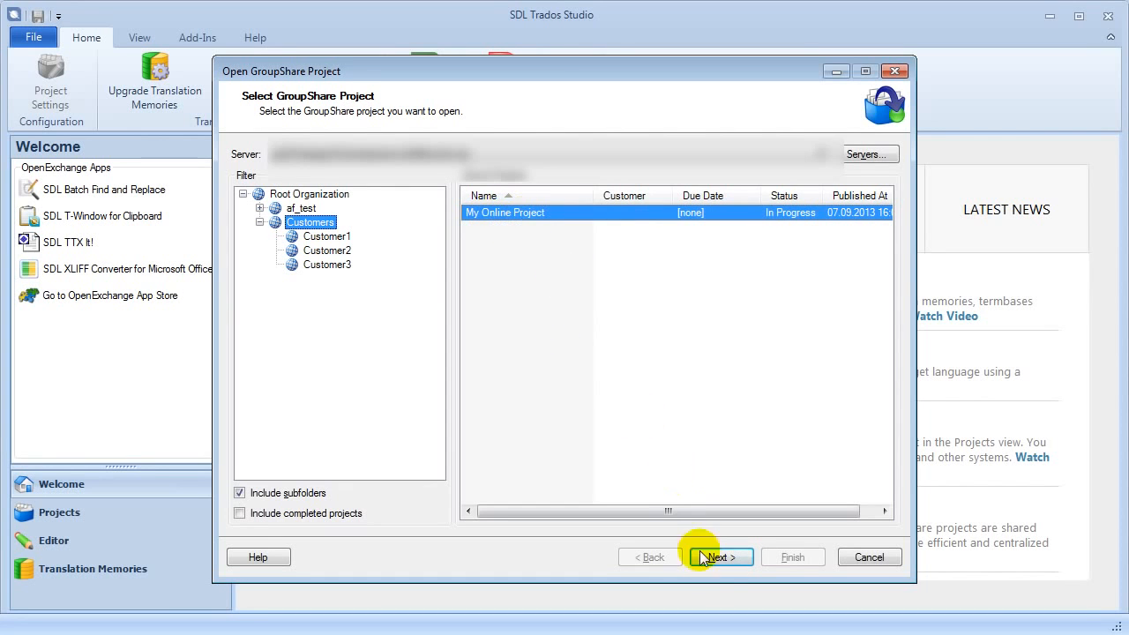
pyautogui.click(725, 557)
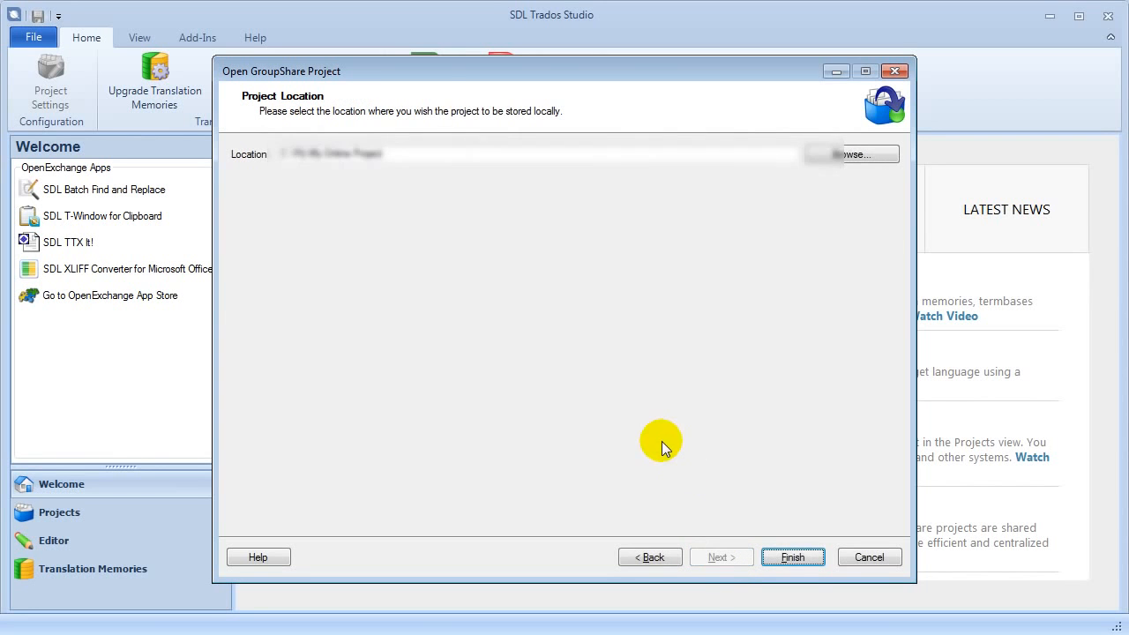
pyautogui.click(793, 557)
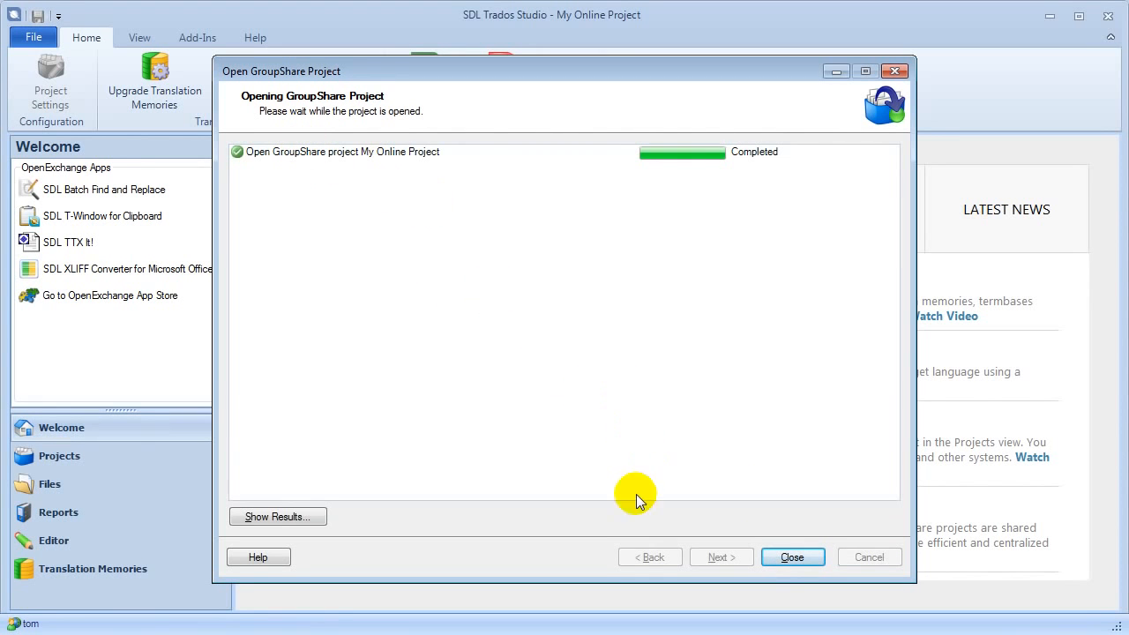
pyautogui.click(793, 556)
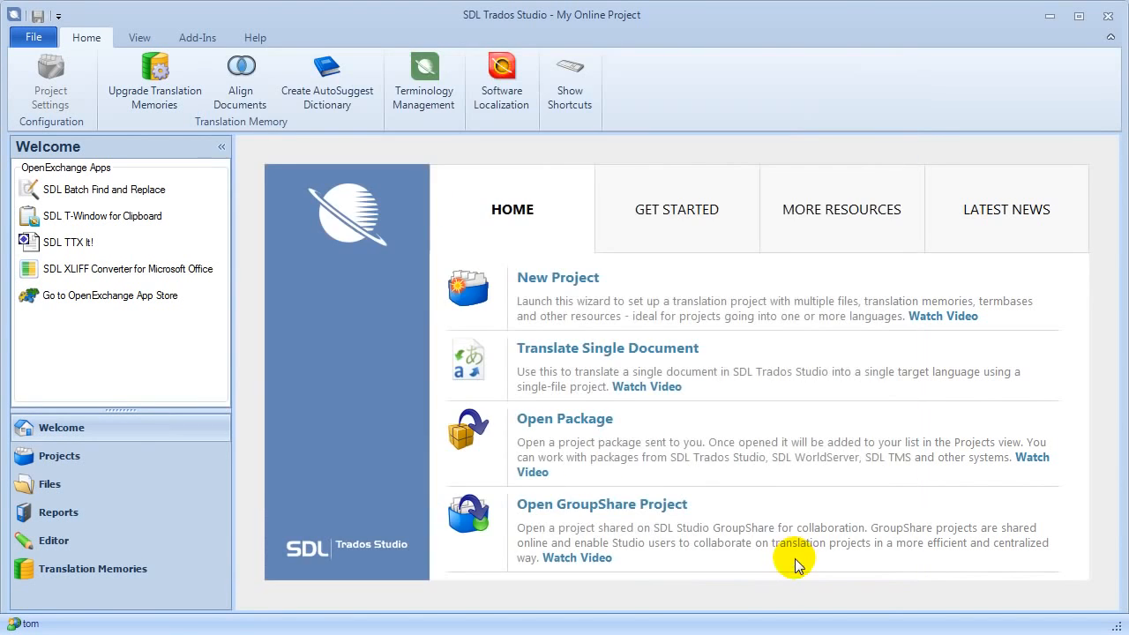
# Show the files of My Online Project and select only SamplePhotoPrinter.doc.sdlxliff.
pyautogui.click(118, 460)
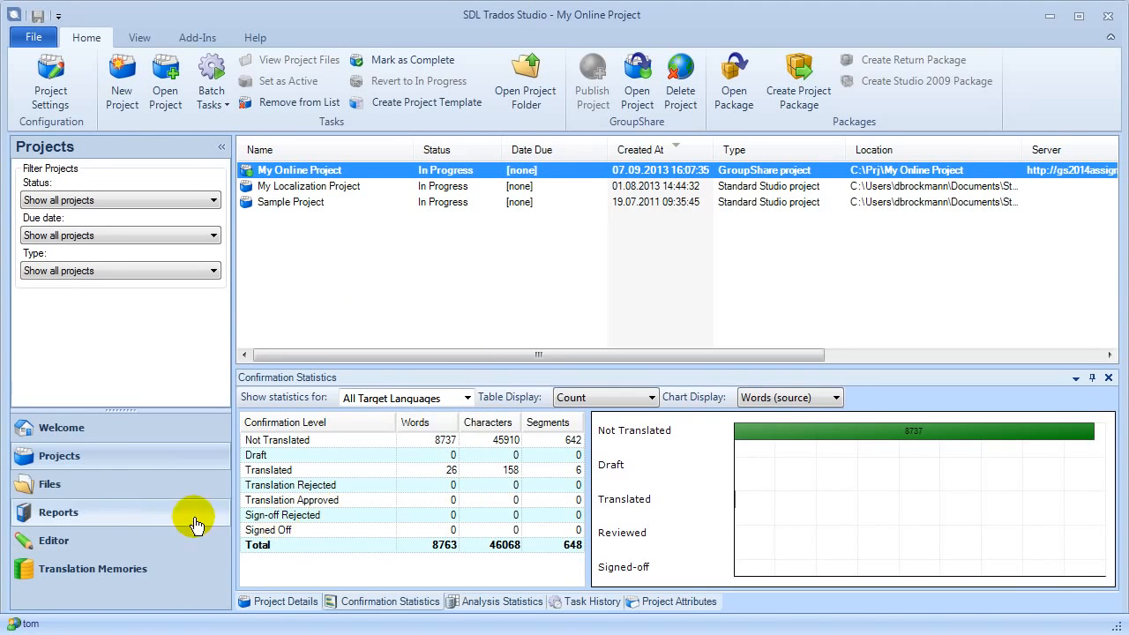
pyautogui.click(140, 496)
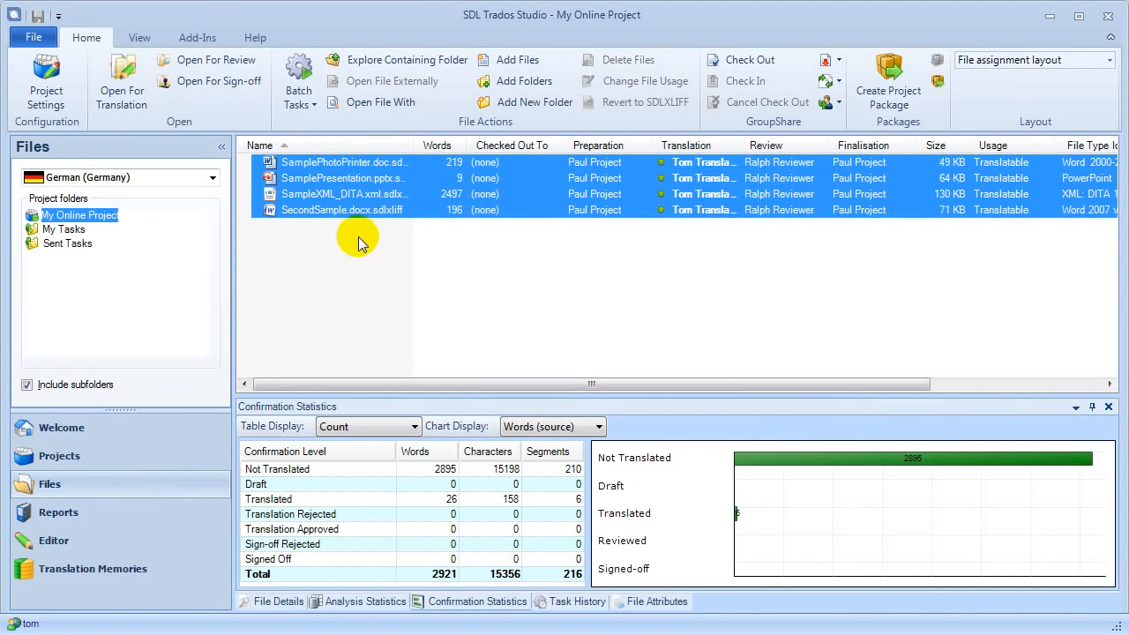
pyautogui.click(357, 162)
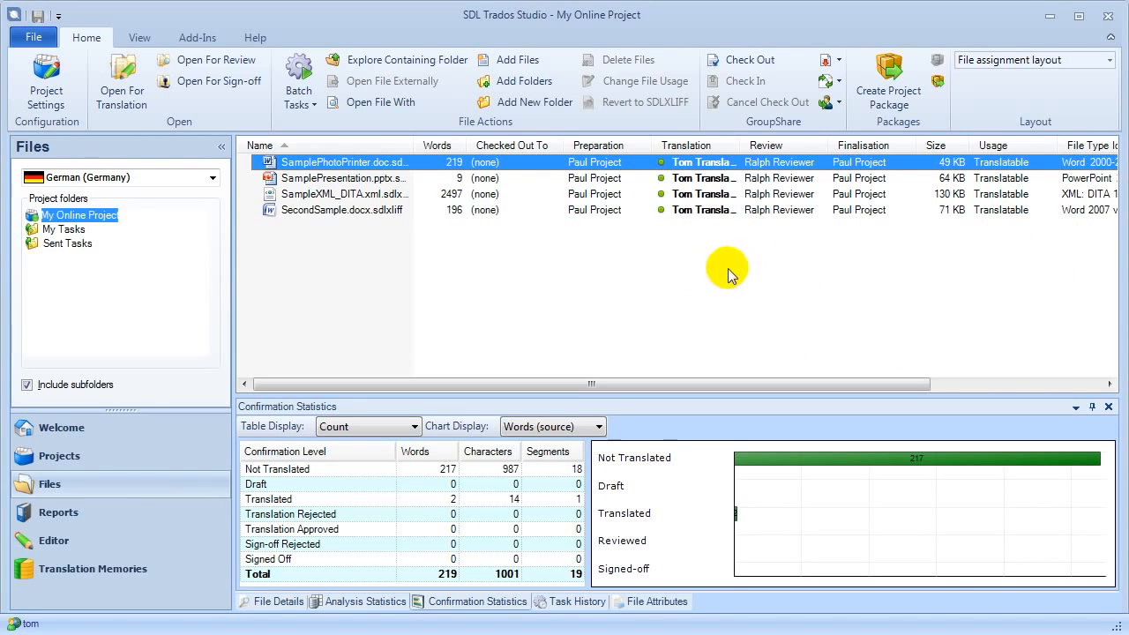
# View the project files in the File details layout and return to the File assignment layout.
pyautogui.click(1109, 60)
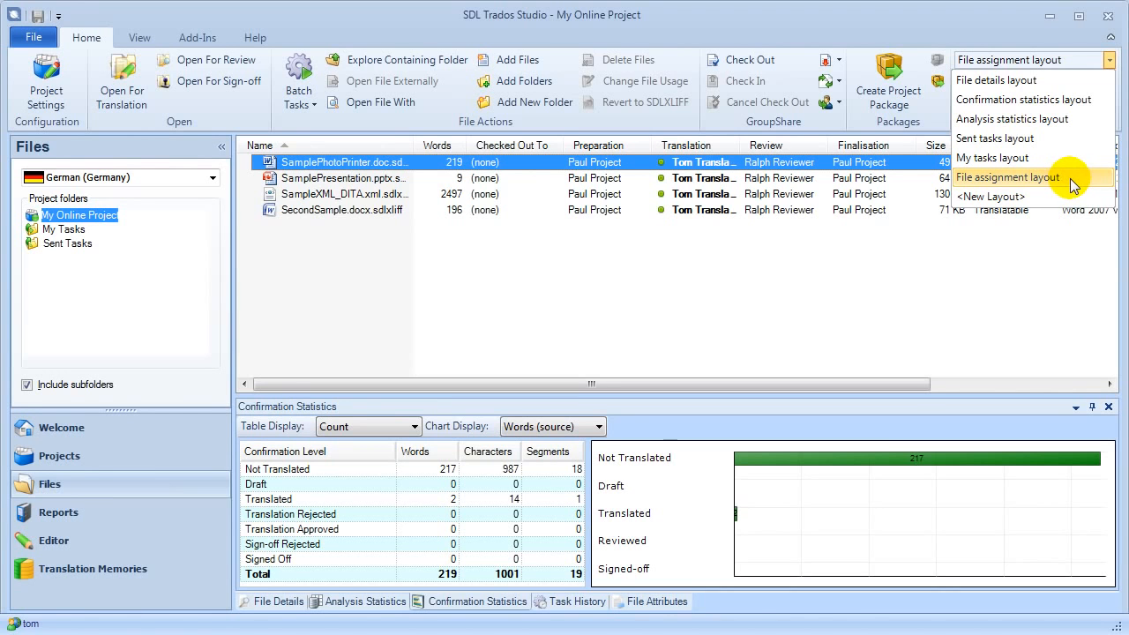
pyautogui.click(1032, 80)
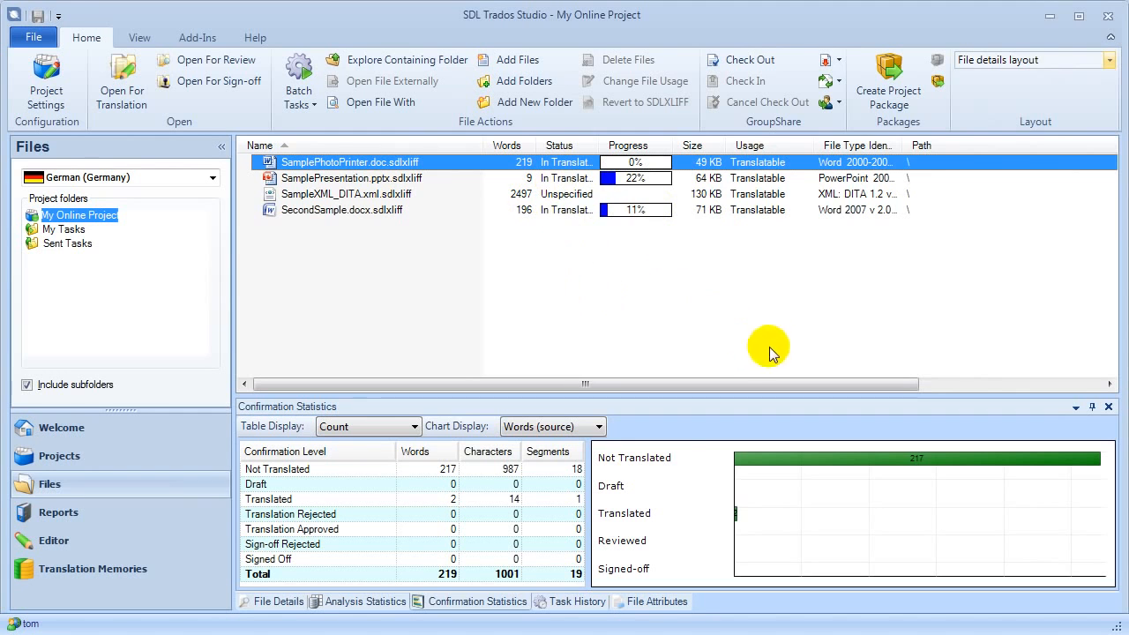
pyautogui.click(1107, 60)
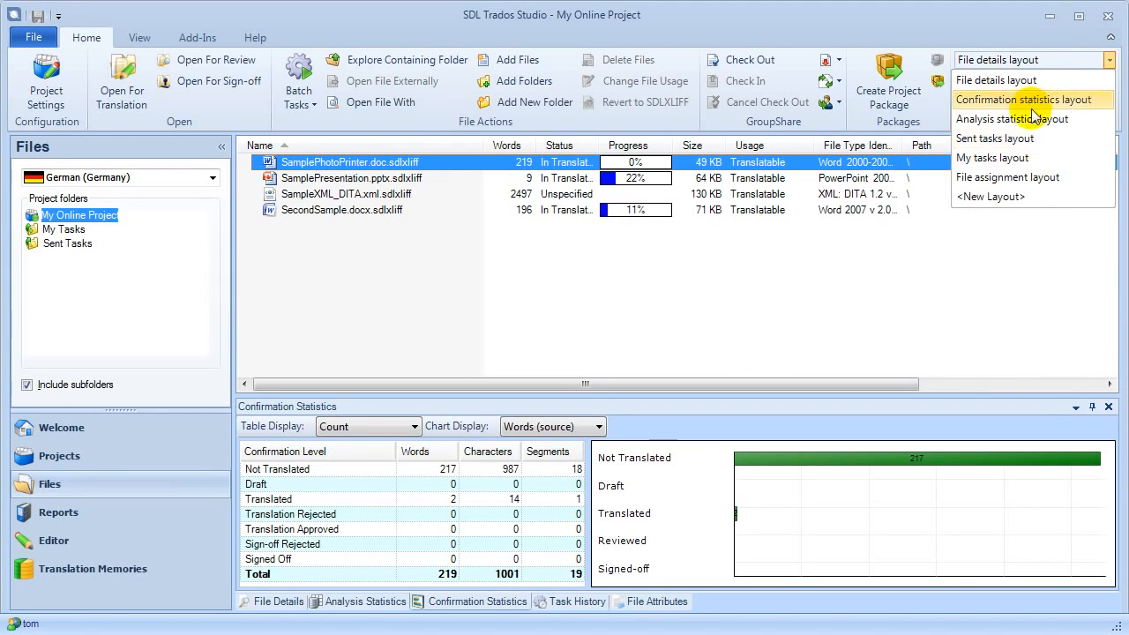
pyautogui.click(1041, 178)
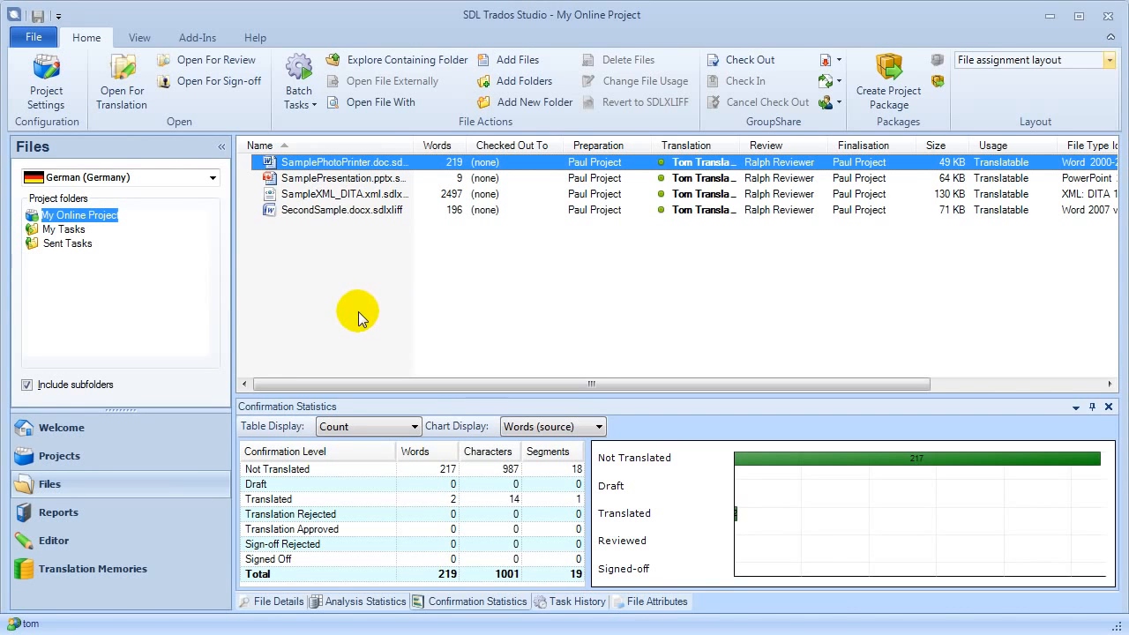
# Check out SamplePhotoPrinter.doc.sdlxliff for editing in the Editor and review the project's translation memory settings.
pyautogui.doubleClick(405, 167)
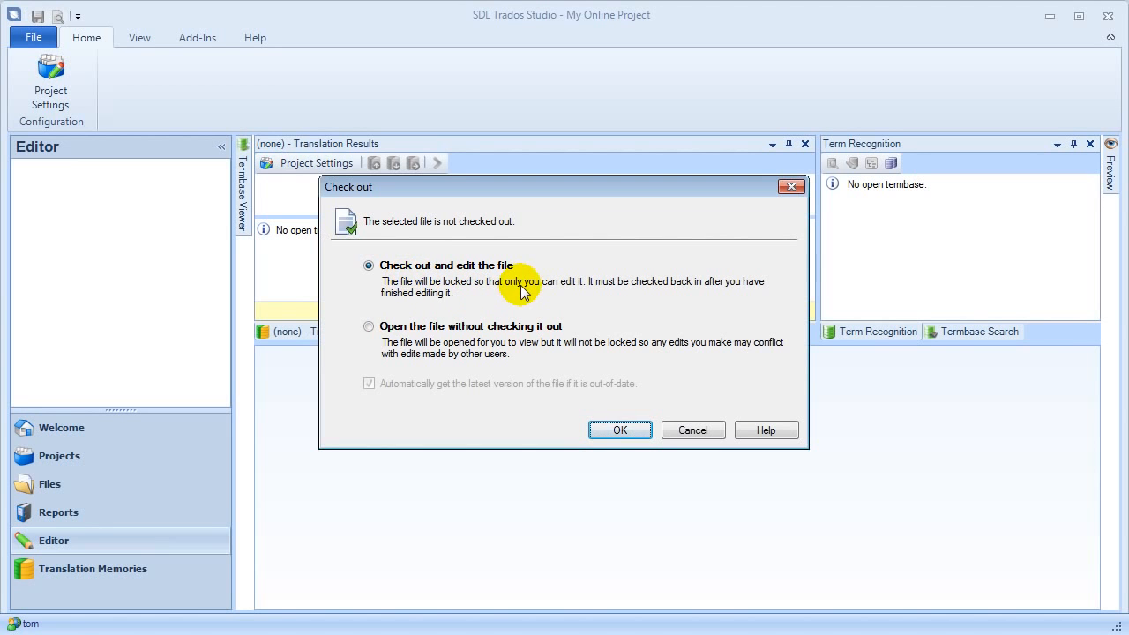
pyautogui.click(620, 430)
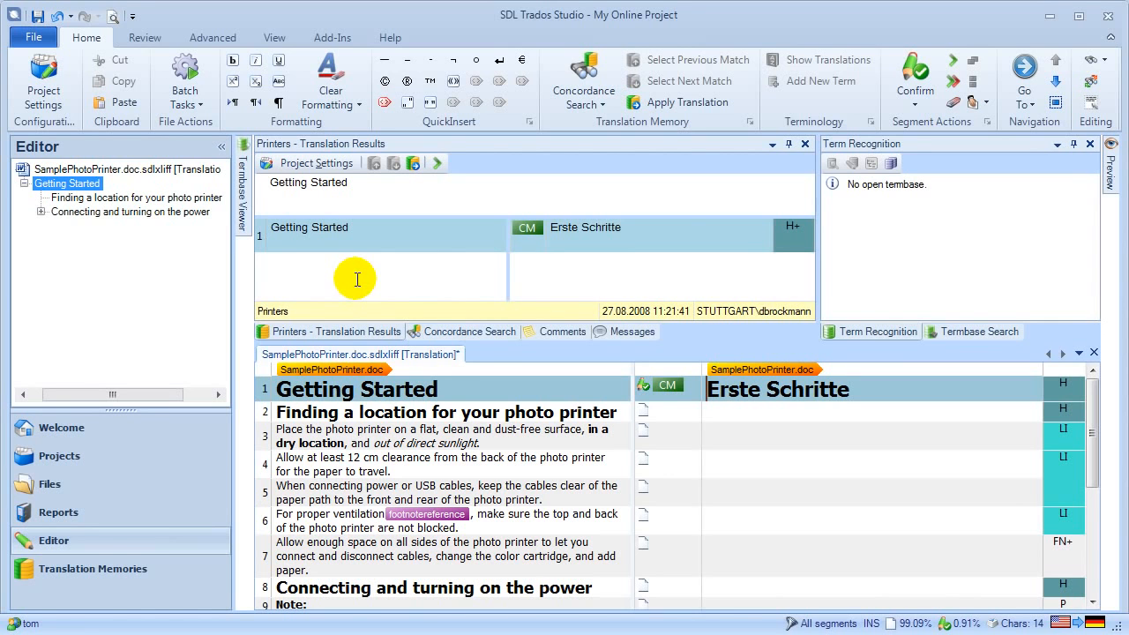
pyautogui.click(322, 168)
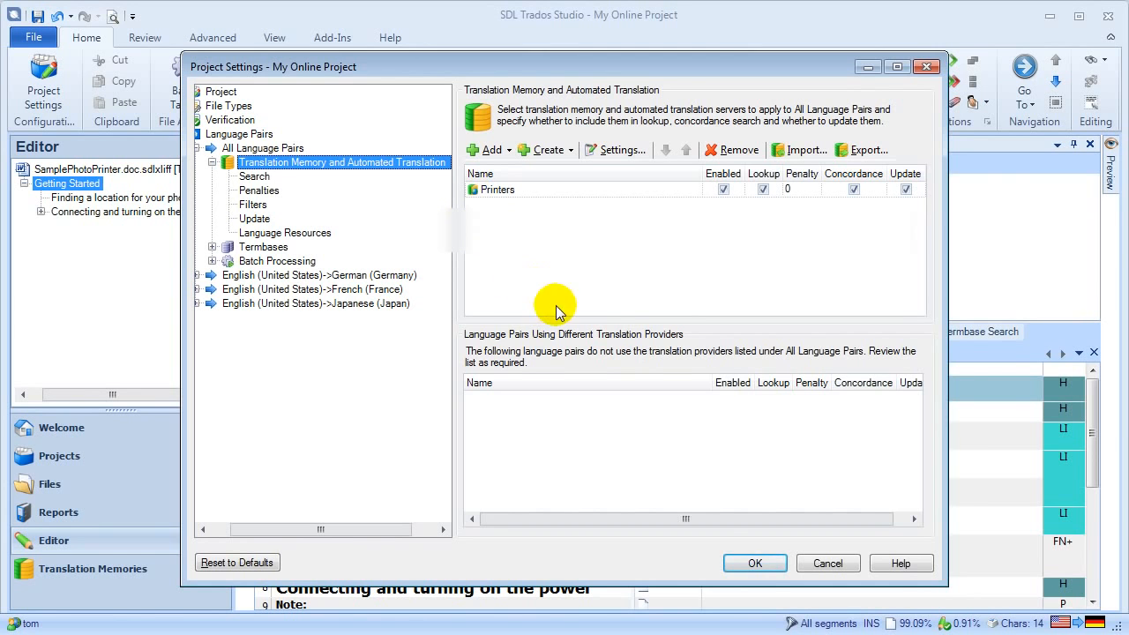
pyautogui.click(755, 563)
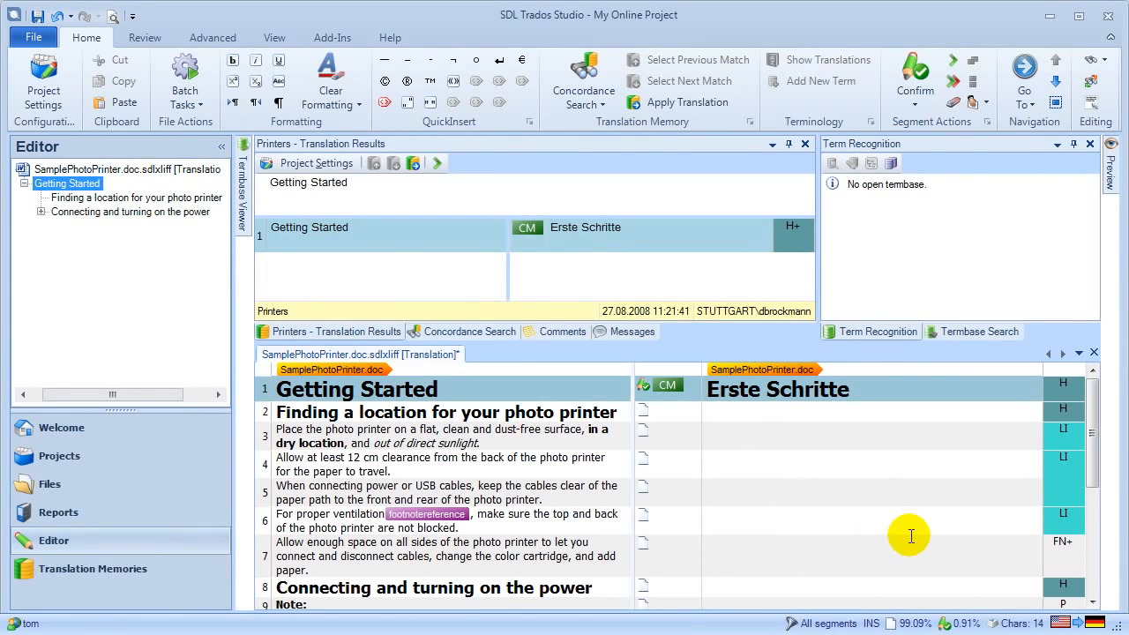
# Confirm segment 1, remove "Geeigneten" from the translation of segment 2, and confirm that segment.
pyautogui.hotkey('ctrl', 'Return')
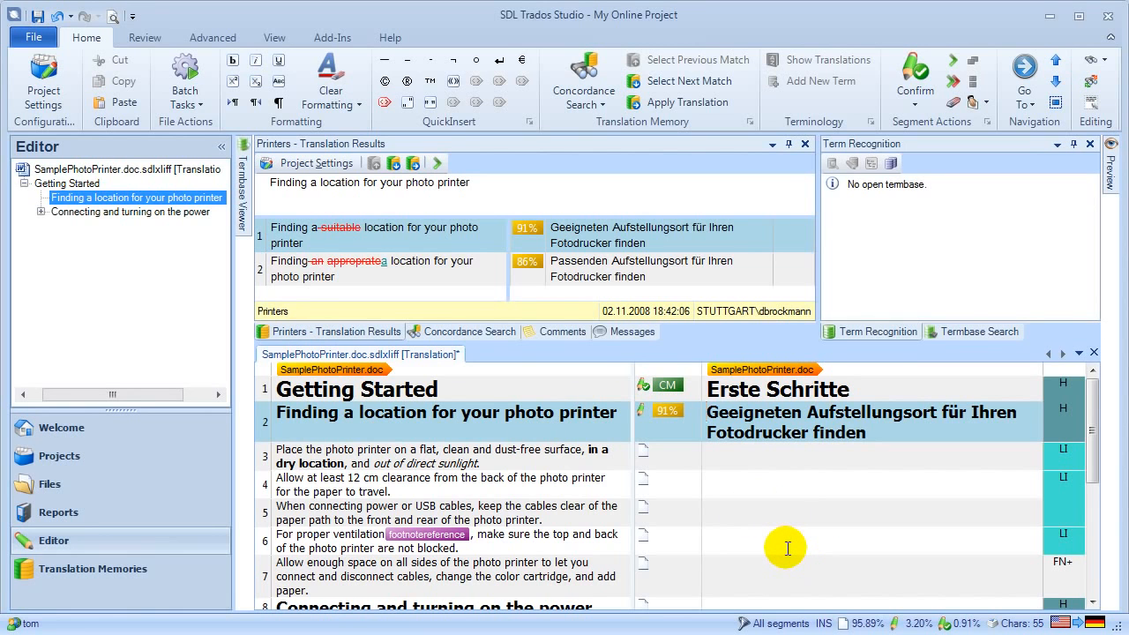
pyautogui.hotkey('ctrl', 'shift', 'Right')
pyautogui.press('Delete')
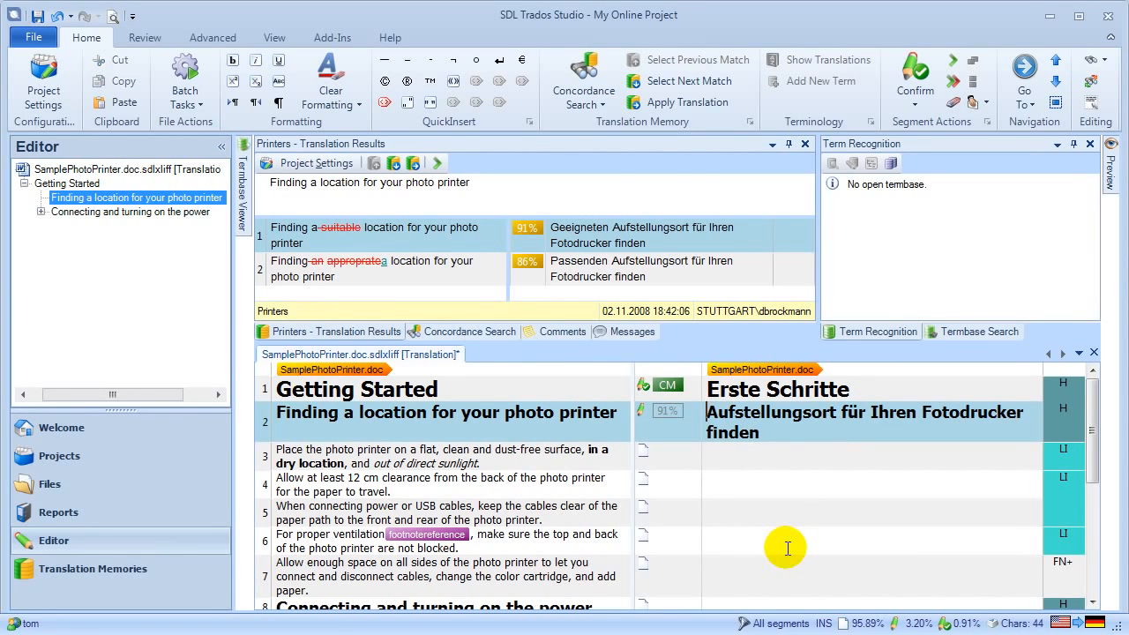
pyautogui.hotkey('ctrl', 'Return')
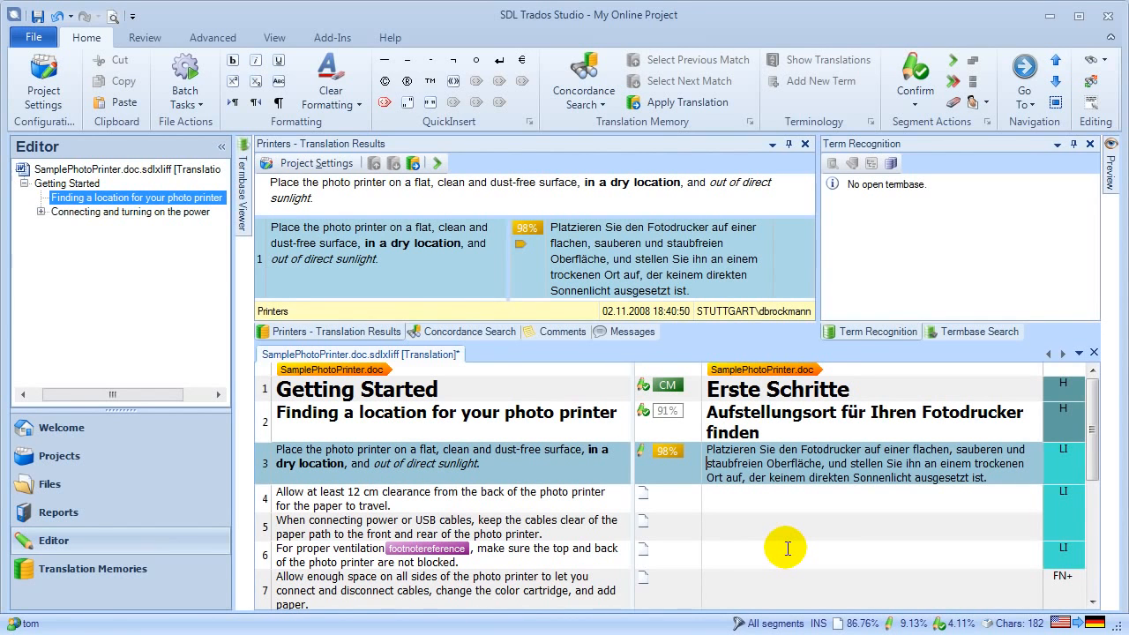
# Apply the source's bold formatting to "an einem trockenen Ort" in the translation of segment 3.
pyautogui.hotkey('ctrl', 'Left')
pyautogui.hotkey('ctrl', 'Right')
pyautogui.hotkey('ctrl', 'Right')
pyautogui.hotkey('ctrl', 'Right')
pyautogui.hotkey('ctrl', 'Right')
pyautogui.hotkey('ctrl', 'Right')
pyautogui.hotkey('ctrl', 'Right')
pyautogui.hotkey('ctrl', 'shift', 'Right')
pyautogui.hotkey('ctrl', 'shift', 'Right')
pyautogui.hotkey('ctrl', 'shift', 'Right')
pyautogui.hotkey('ctrl', 'shift', 'Right')
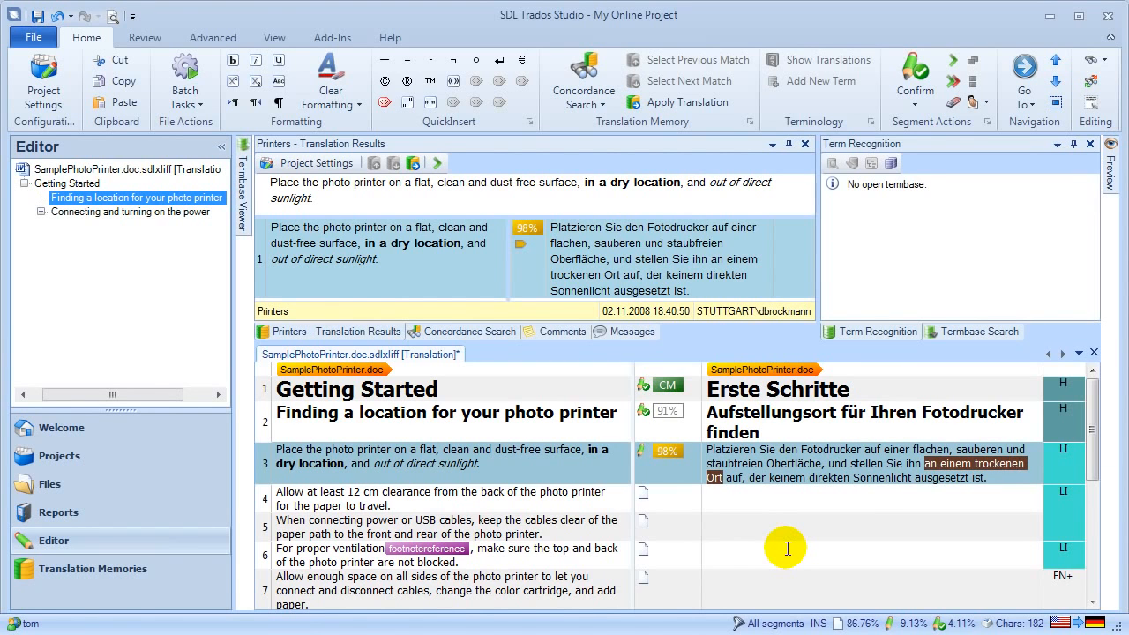
pyautogui.hotkey('ctrl', ',')
pyautogui.press('Return')
# Apply the source's italic formatting to "keinem direkten Sonnenlicht ausgesetzt" in segment 3 and confirm the segment.
pyautogui.hotkey('ctrl', 'Right')
pyautogui.hotkey('ctrl', 'Right')
pyautogui.hotkey('ctrl', 'Right')
pyautogui.hotkey('ctrl', 'Right')
pyautogui.hotkey('ctrl', 'shift', 'Right')
pyautogui.hotkey('ctrl', 'shift', 'Right')
pyautogui.hotkey('ctrl', 'shift', 'Right')
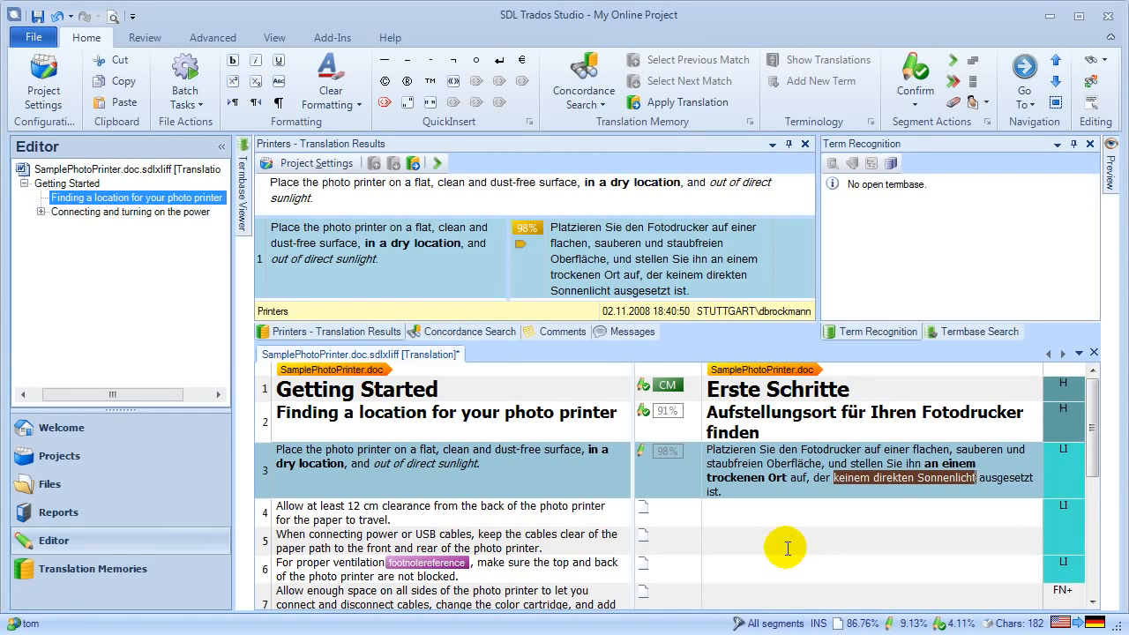
pyautogui.hotkey('ctrl', 'shift', 'Right')
pyautogui.hotkey('ctrl', ',')
pyautogui.press('Return')
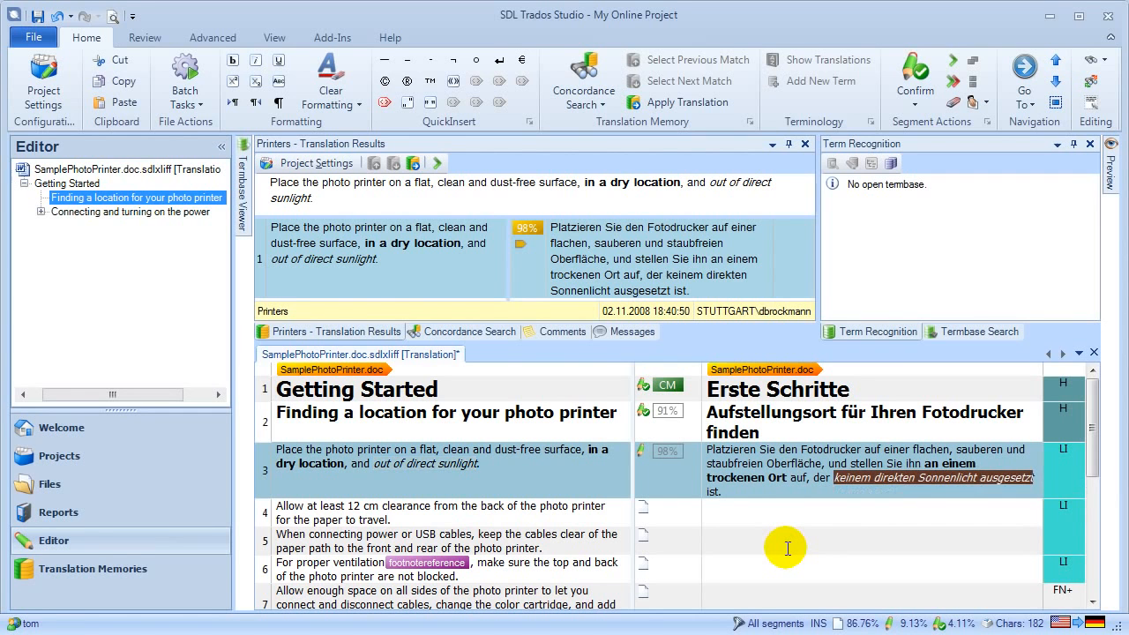
pyautogui.hotkey('ctrl', 'Return')
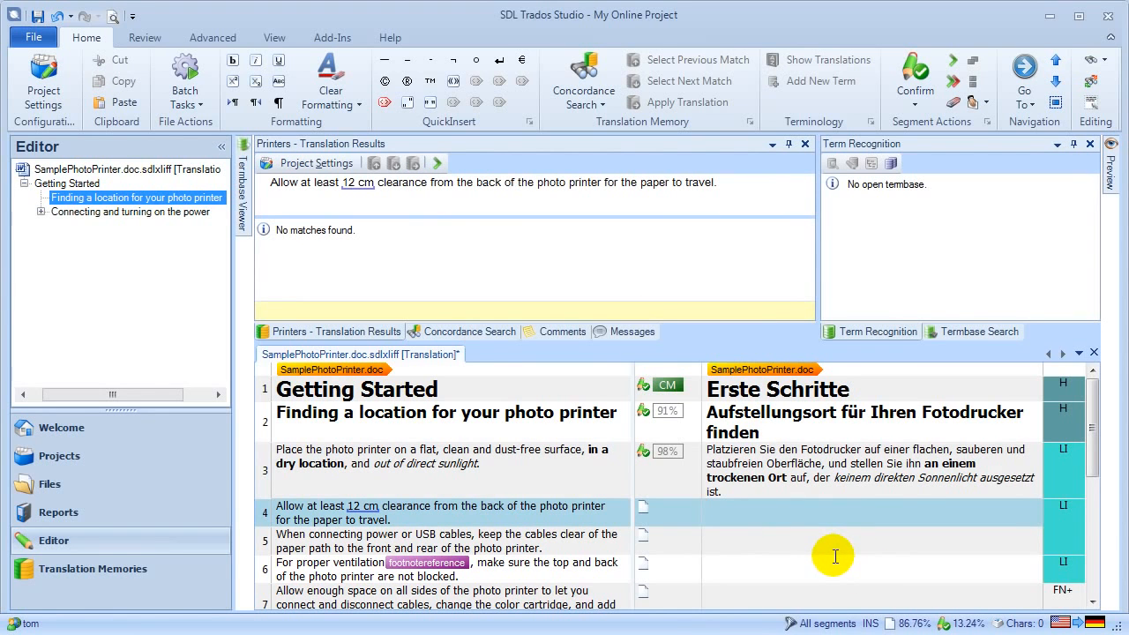
# Save and close the translated SamplePhotoPrinter document and return to the project's file list.
pyautogui.hotkey('ctrl', 's')
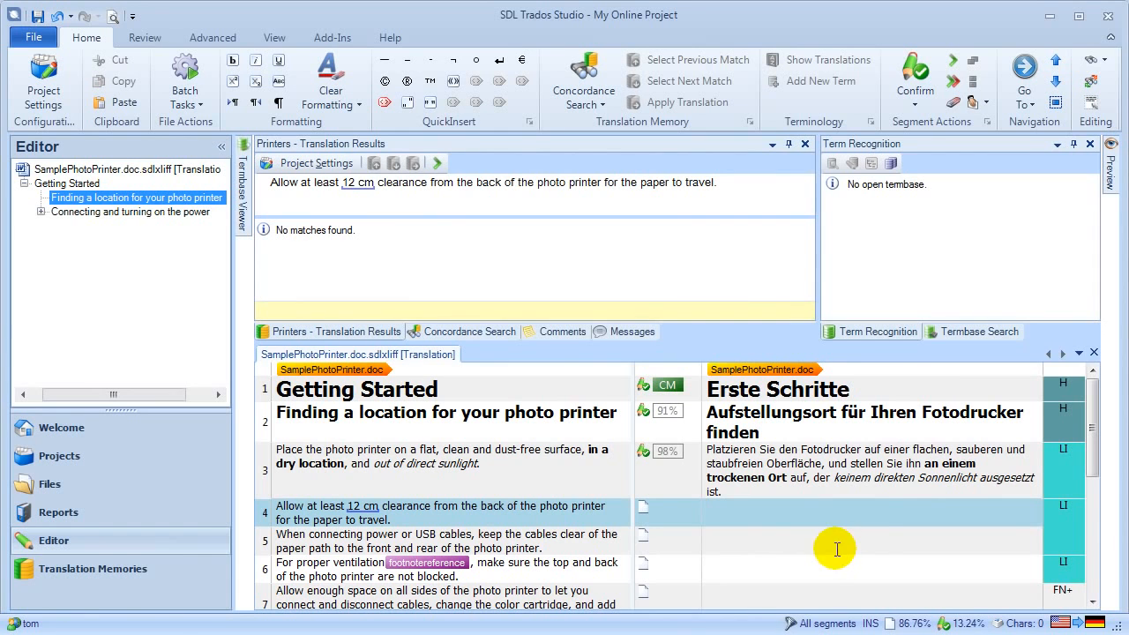
pyautogui.click(1093, 352)
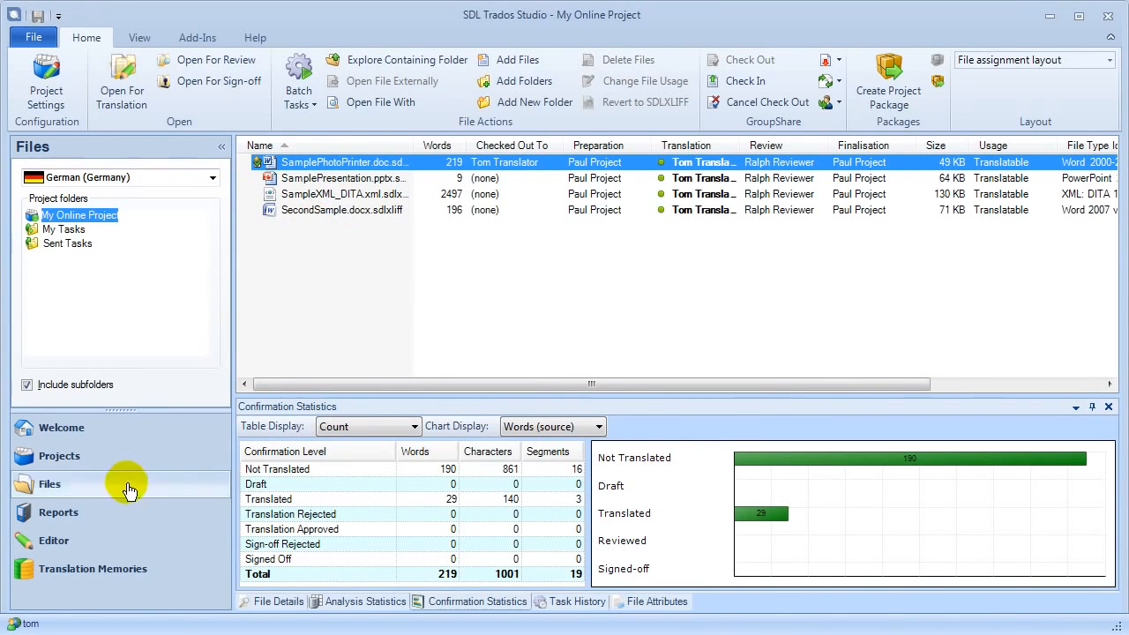
pyautogui.moveTo(256, 165)
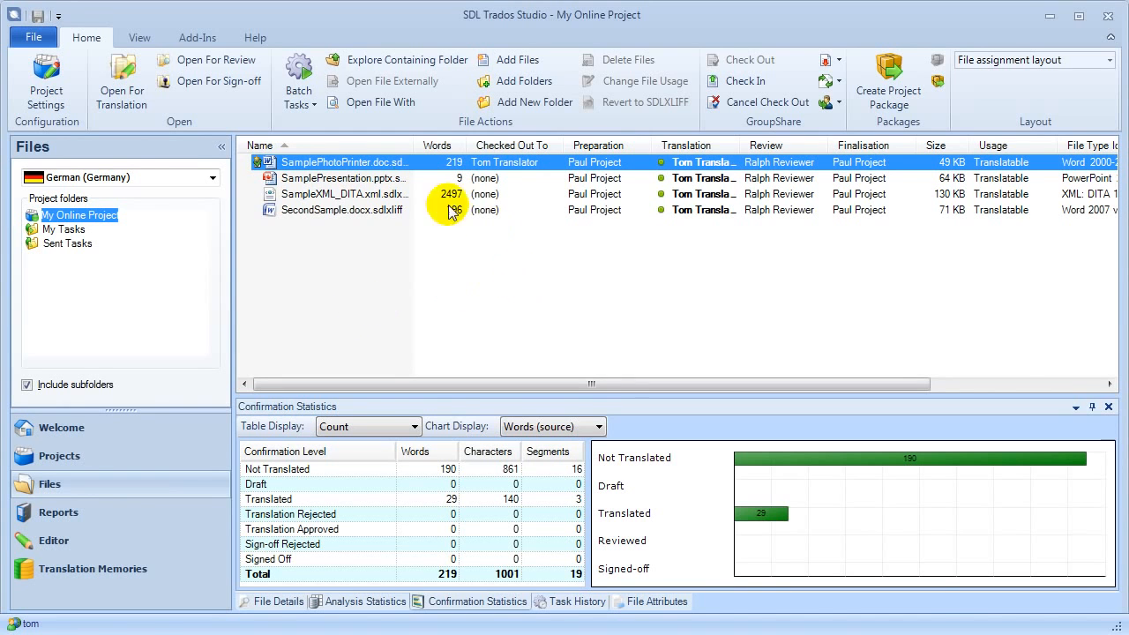
# Change the phase of SamplePhotoPrinter.doc.sdlxliff to Review and check it in with the comment "Ready for review".
pyautogui.click(839, 82)
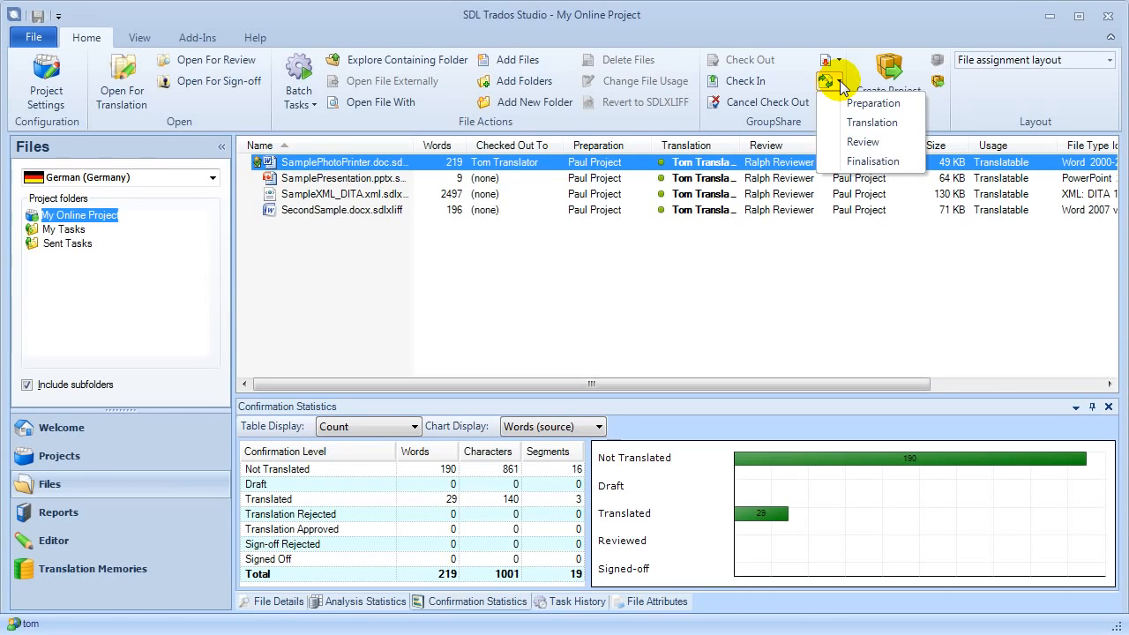
pyautogui.click(873, 142)
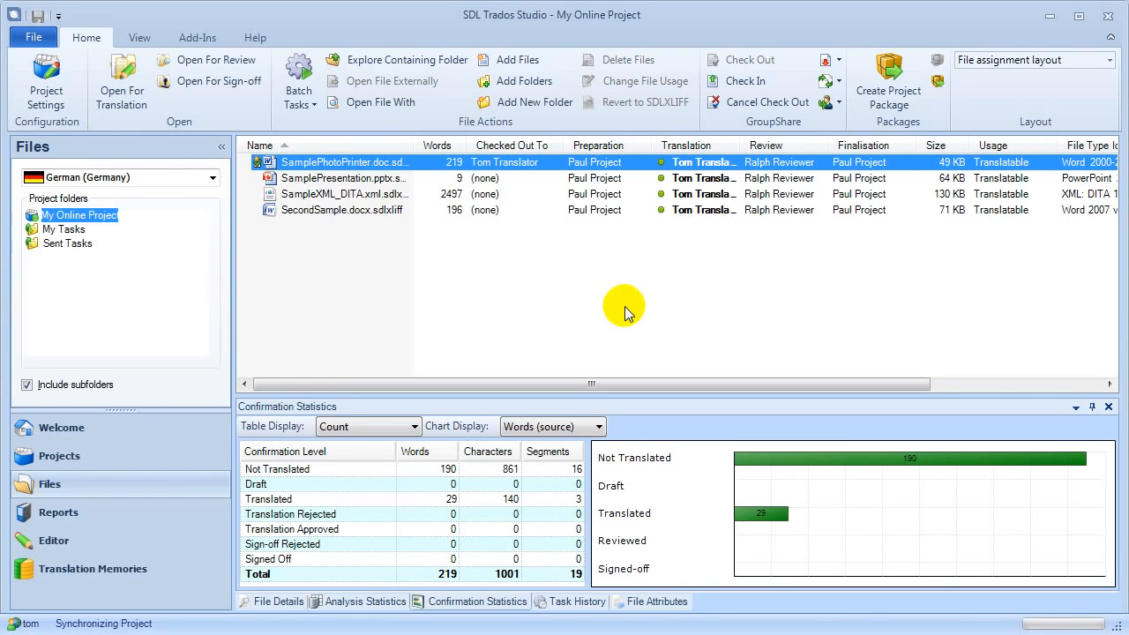
pyautogui.click(1011, 534)
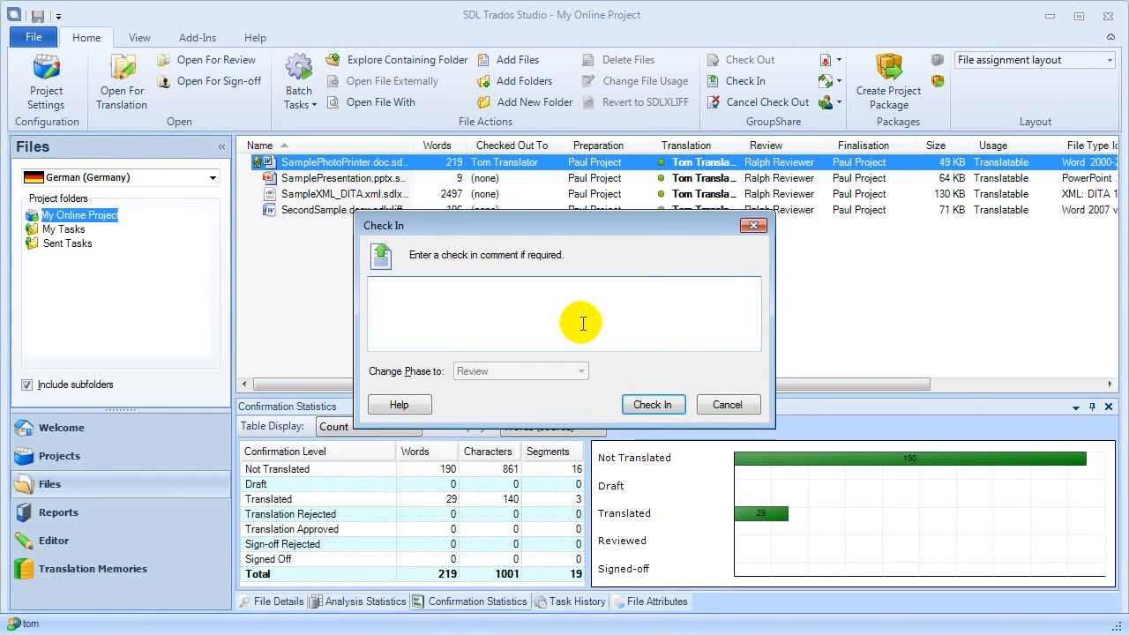
pyautogui.write('Ready for review')
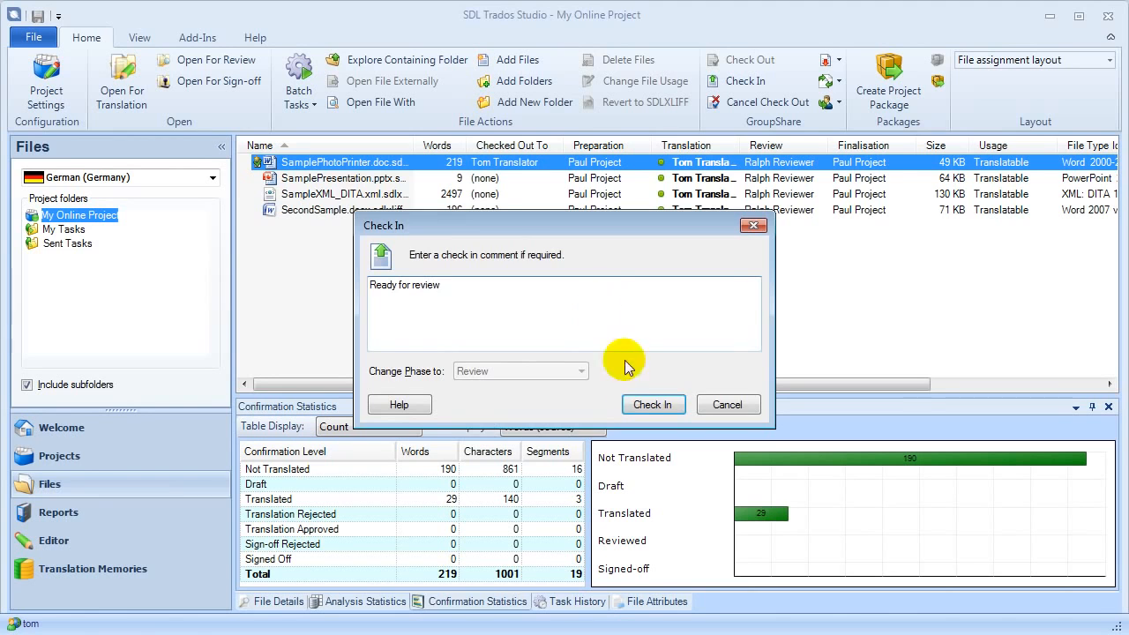
pyautogui.click(652, 404)
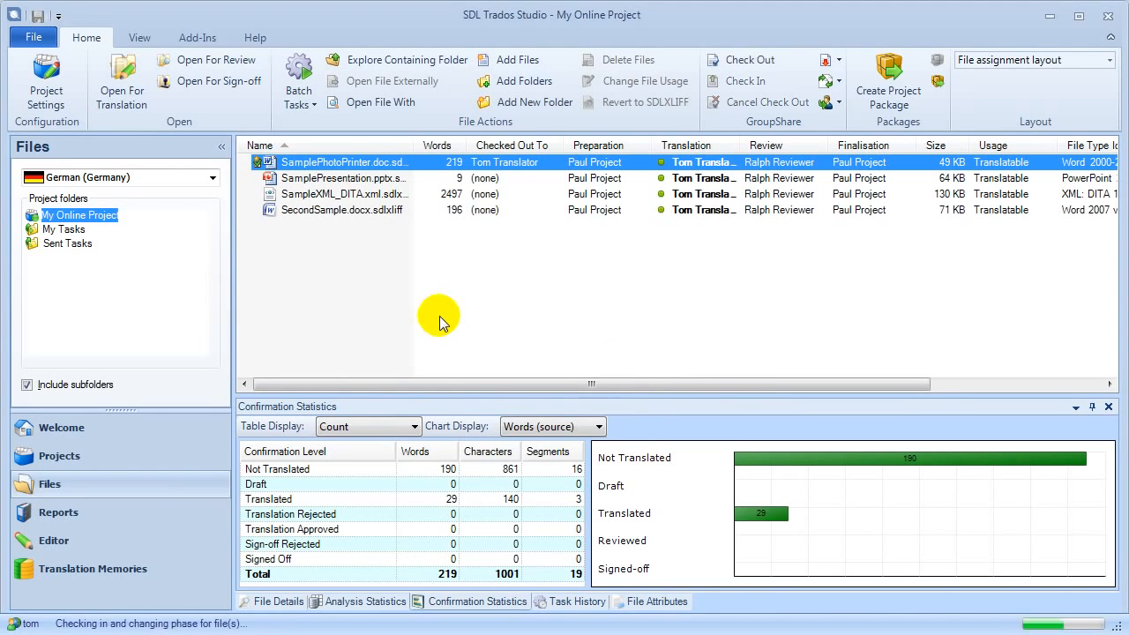